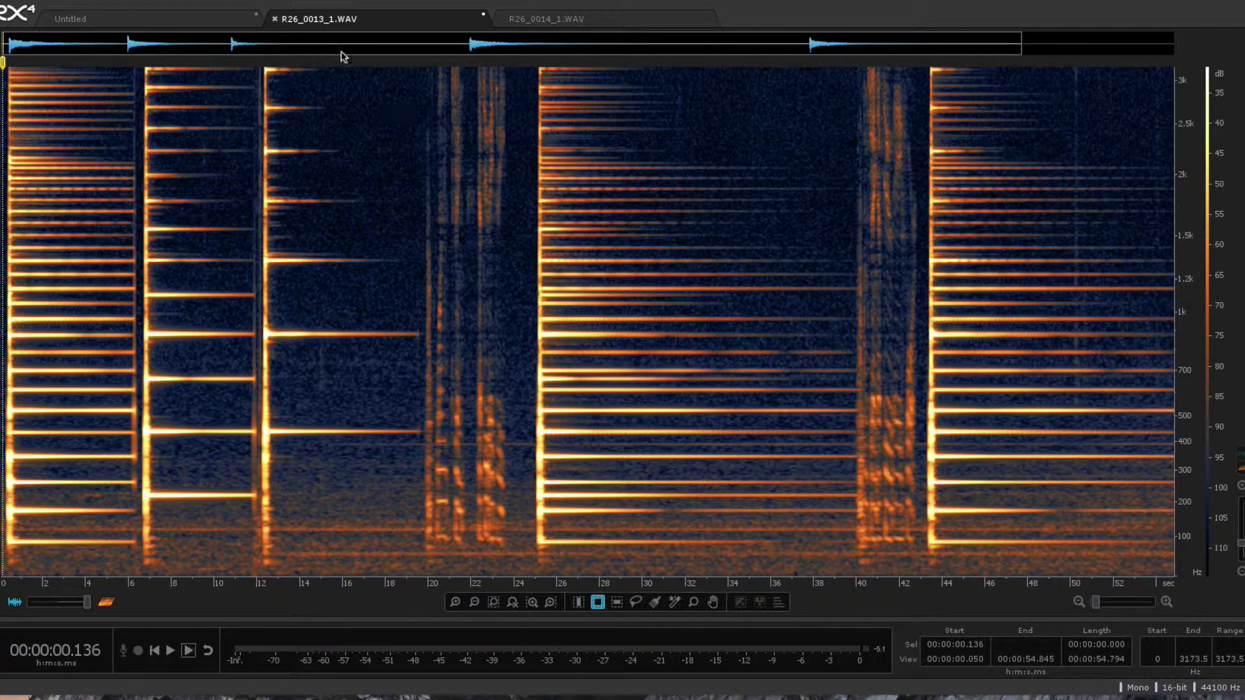
Step: Open the Spectrum Analyzer (Ctrl+Alt+A) and move its window slightly lower
key("ctrl+alt+a")
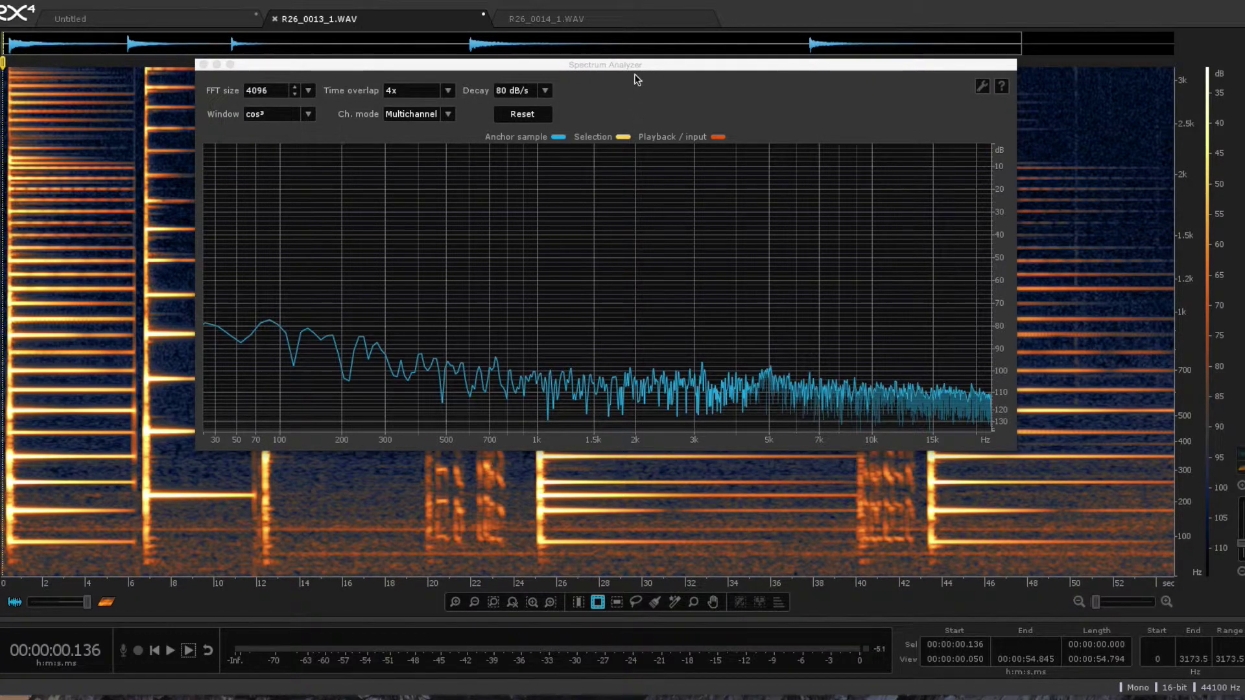
left_click_drag(639, 65, 638, 77)
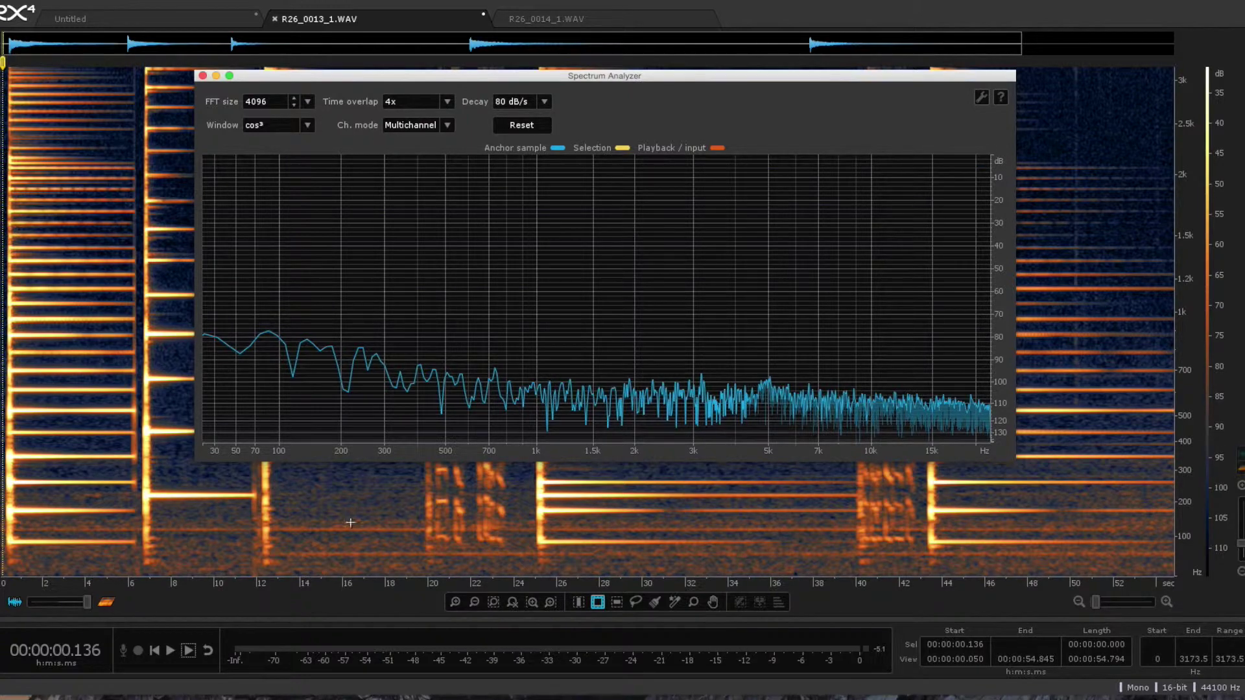
left_click(1056, 692)
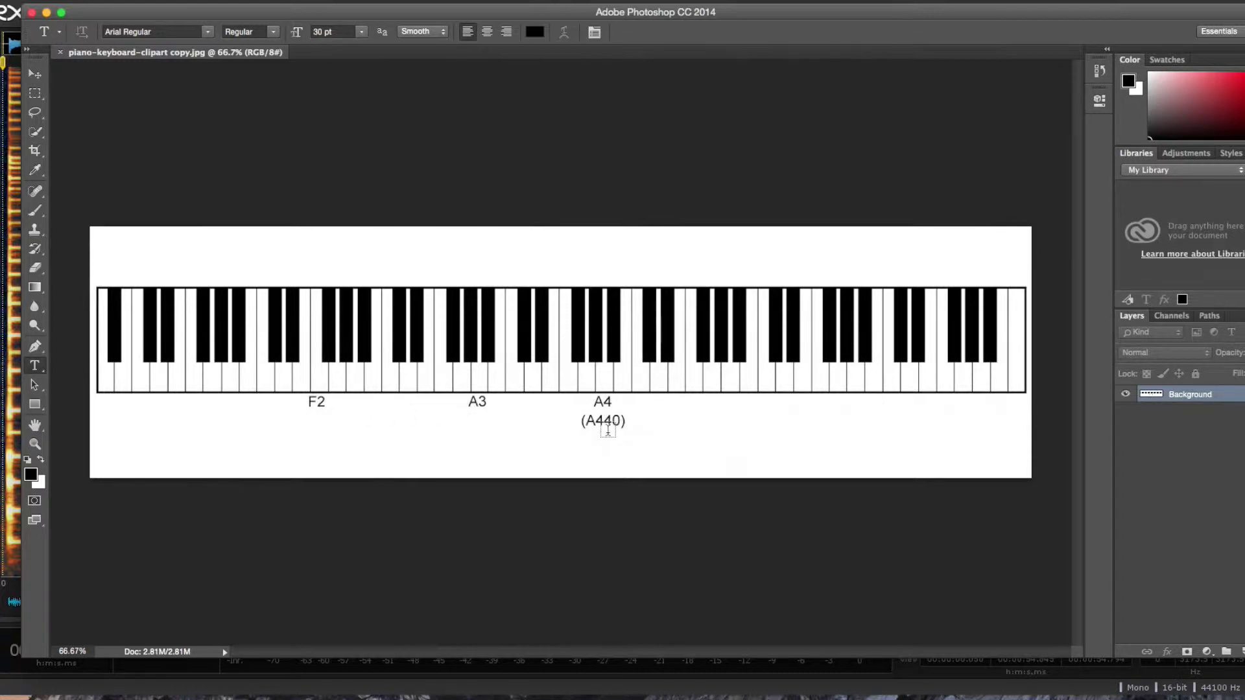
left_click(46, 13)
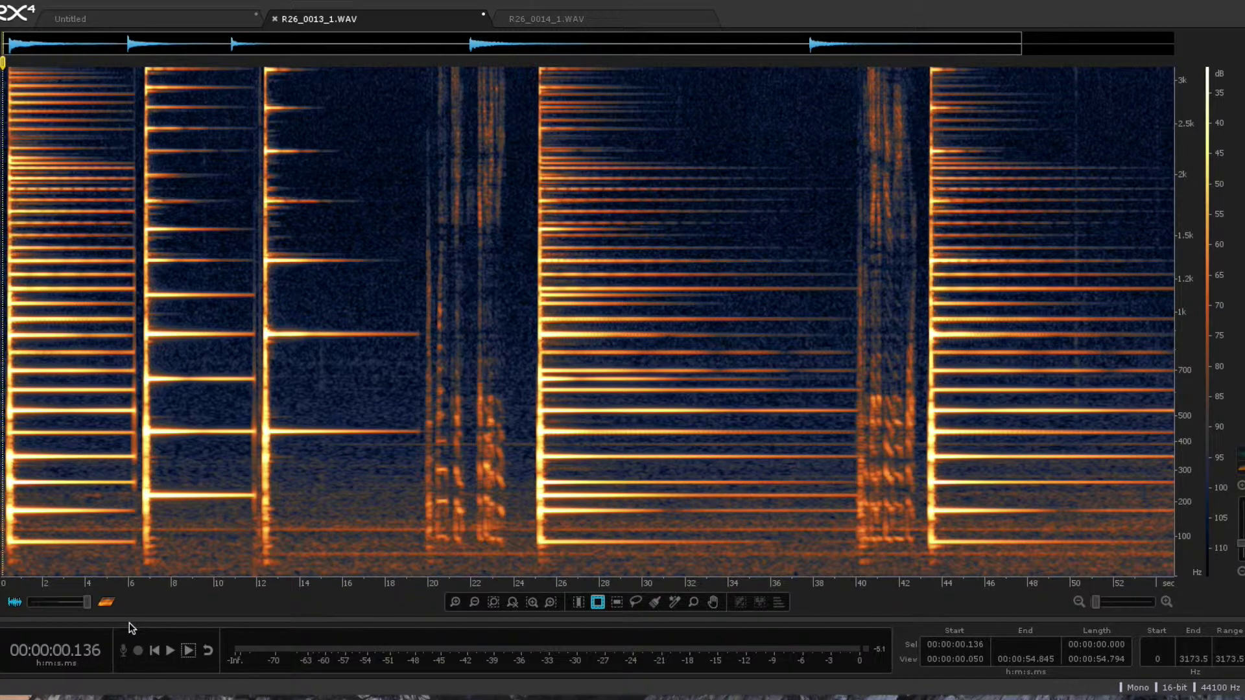
Step: Check the first note at about 2.85 s, then play the recording from its start and stop it
left_click(61, 519)
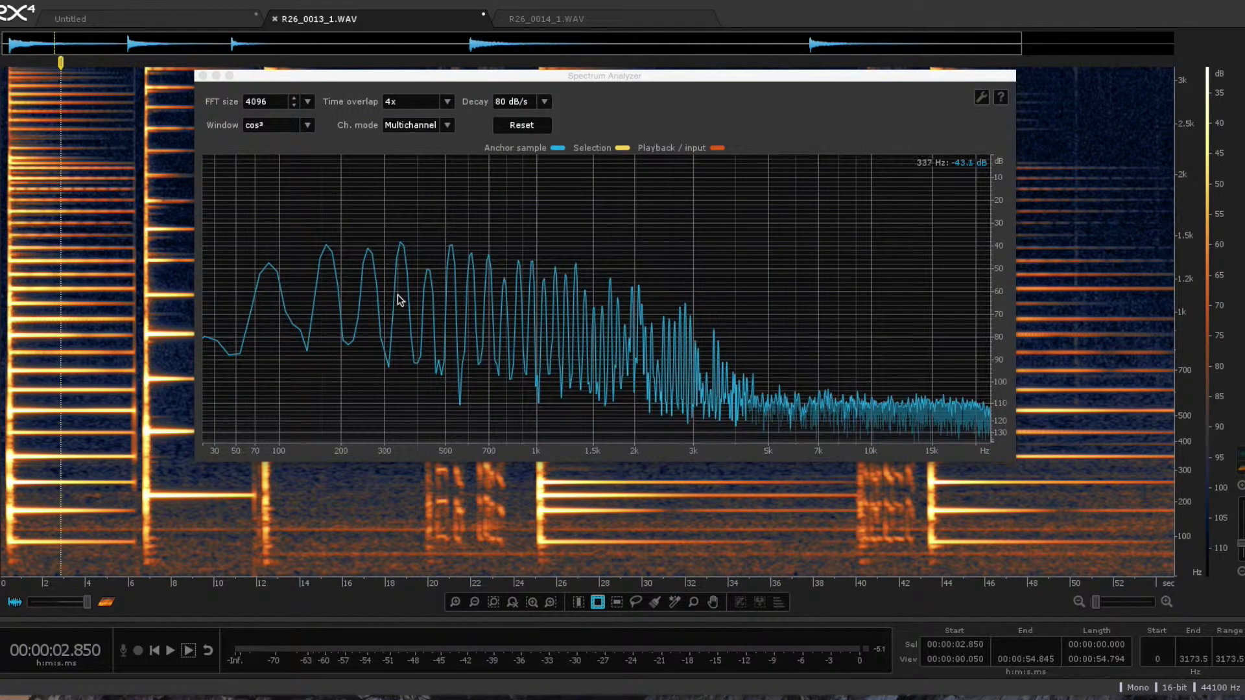
left_click(3, 509)
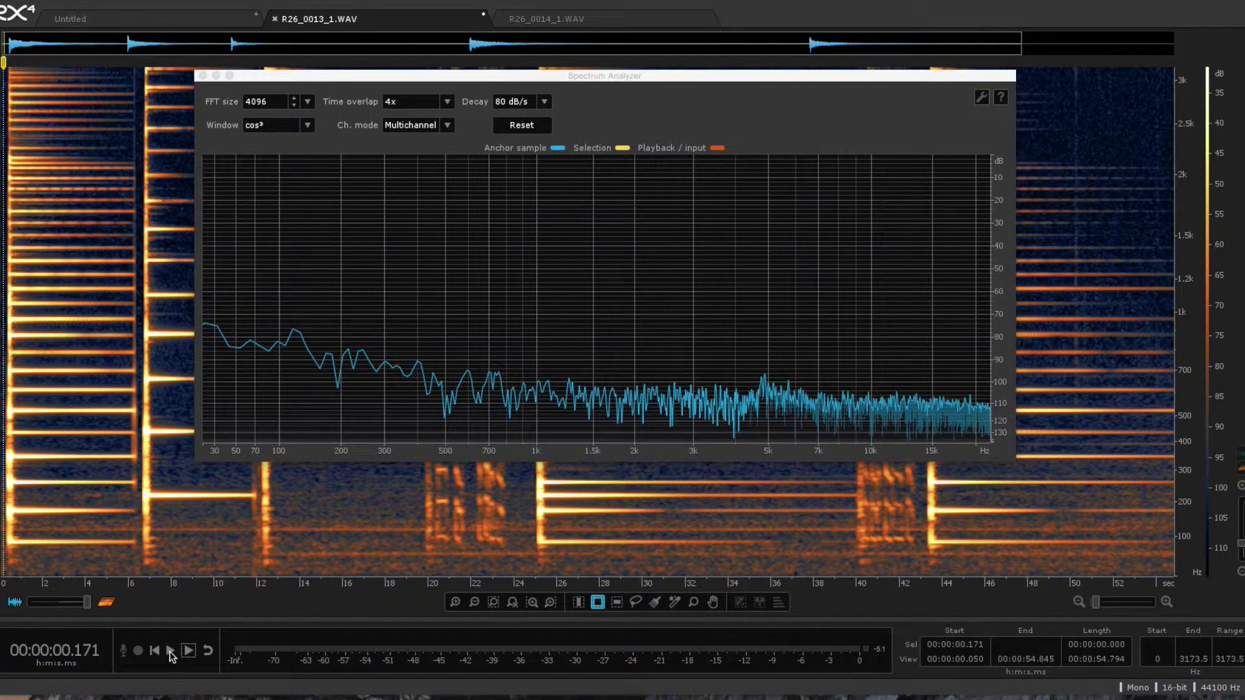
left_click(170, 651)
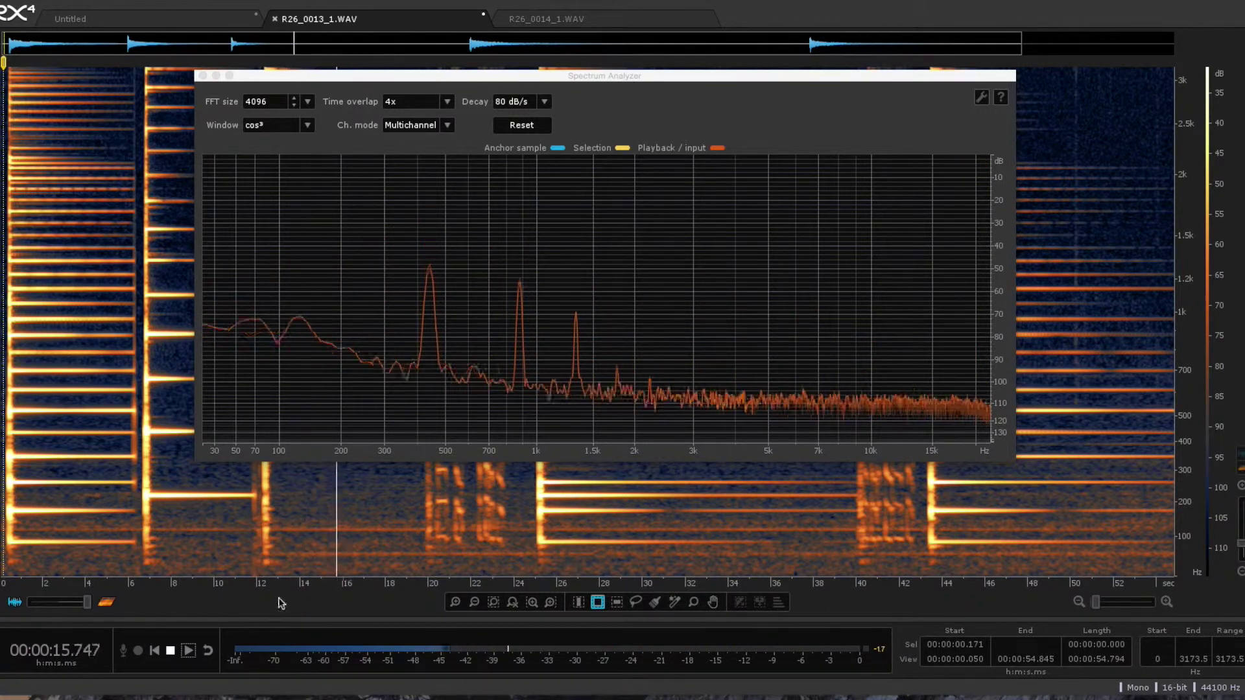
left_click(172, 649)
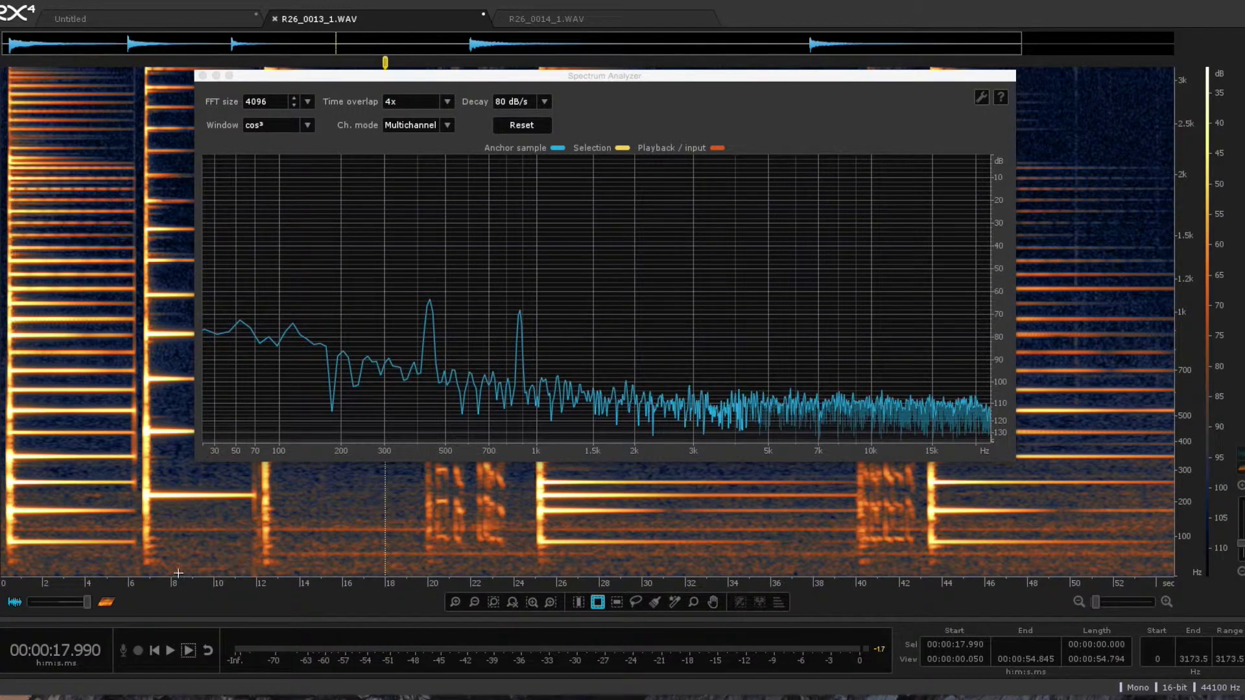
Step: Compare analyzer spectra at about 7.4 s and 12.6–13.1 s, settling on the note at 7.3 s
scroll(179, 573, "down", 1)
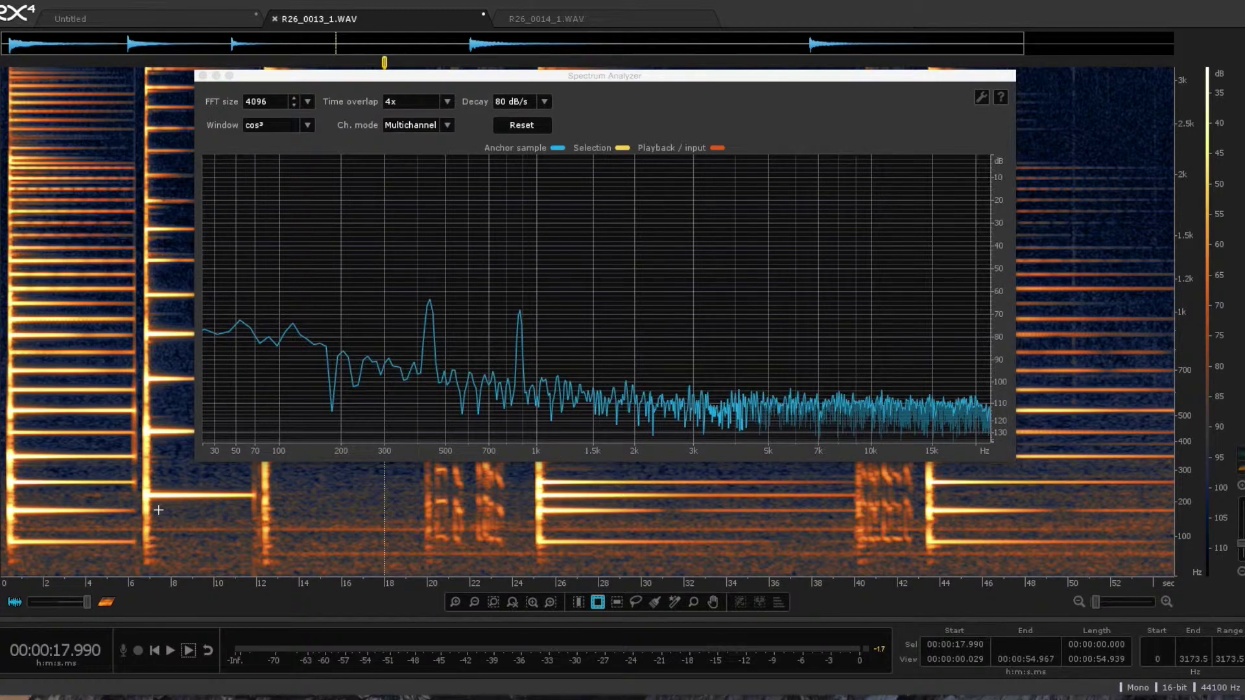
left_click(158, 512)
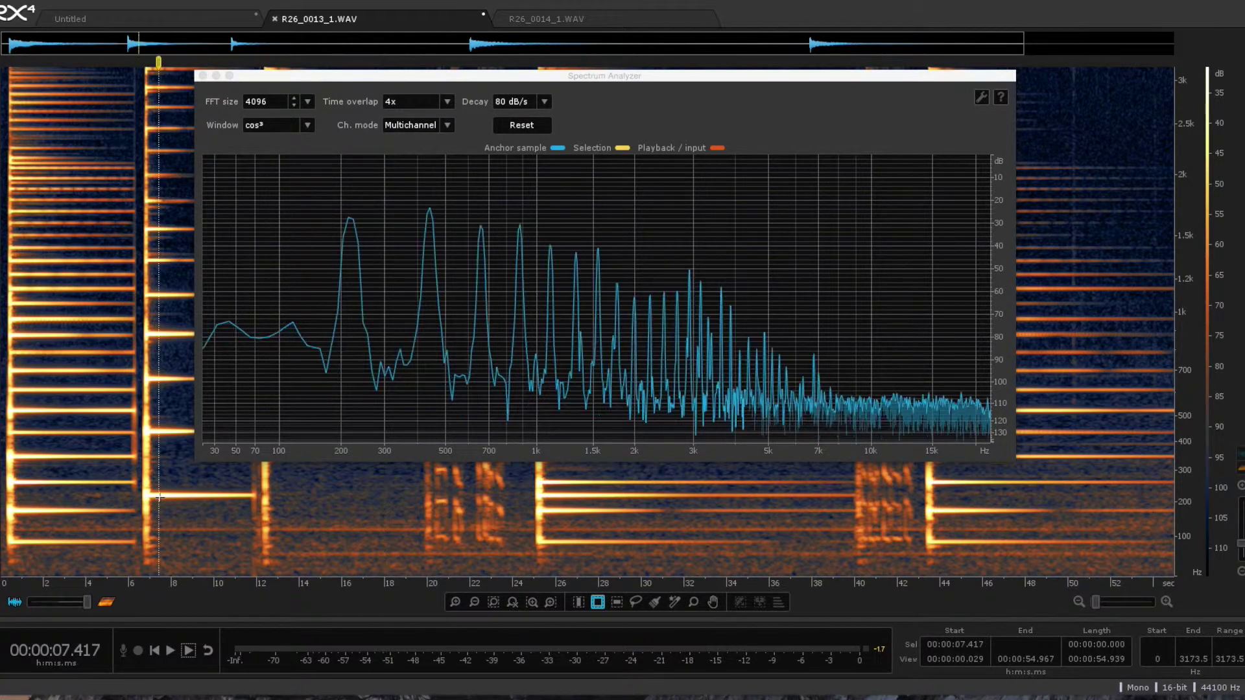
left_click(270, 496)
left_click(279, 492)
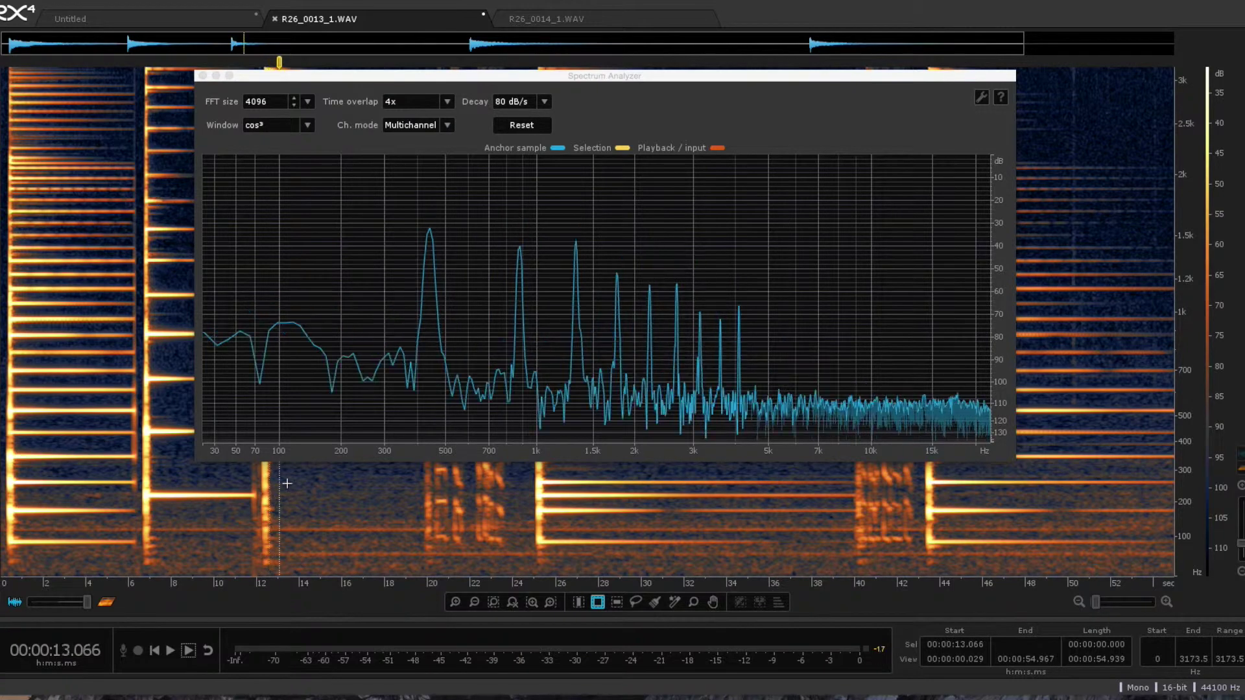
left_click(154, 512)
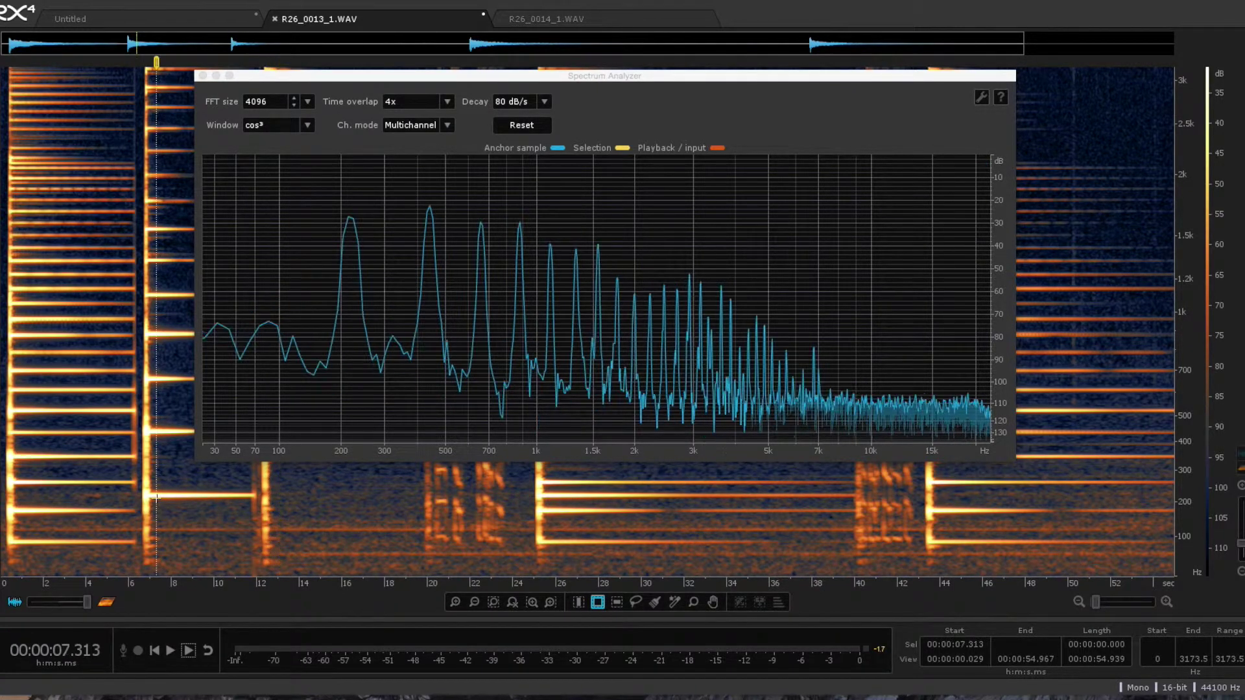
mouse_move(431, 212)
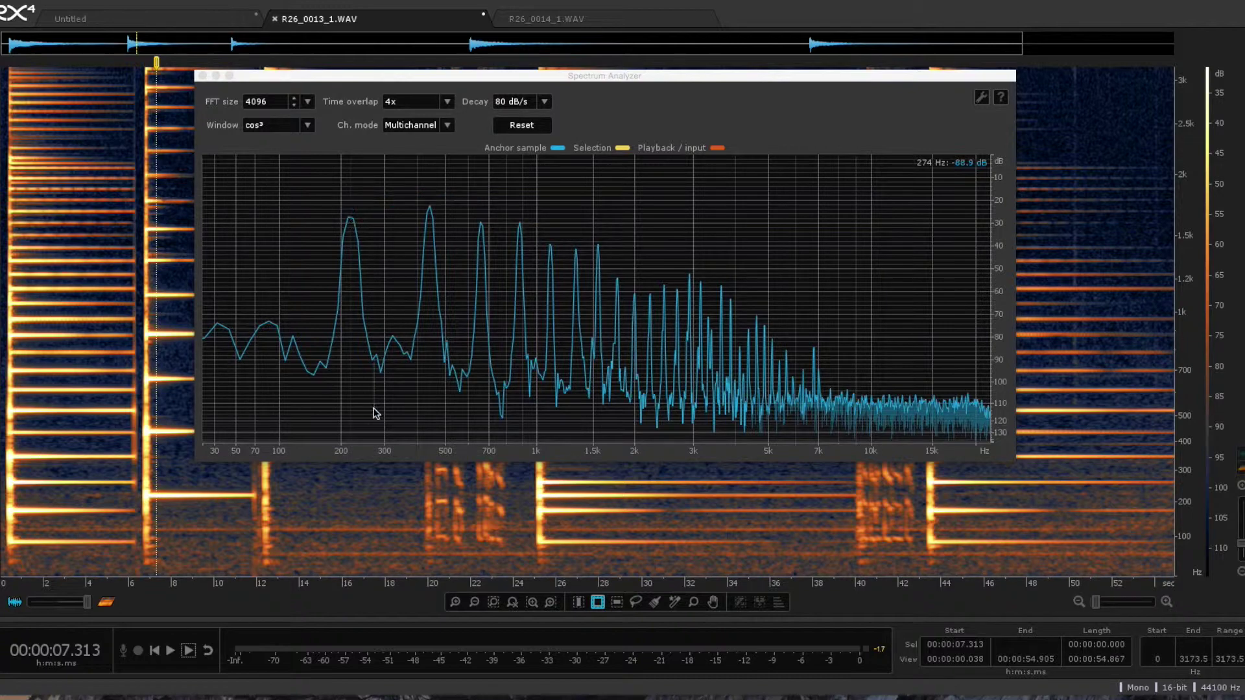
Step: Analyze the notes at about 12.9 s, 1 s, 7.3 s and 0.85 s, then move to 24.9 s
left_click(275, 478)
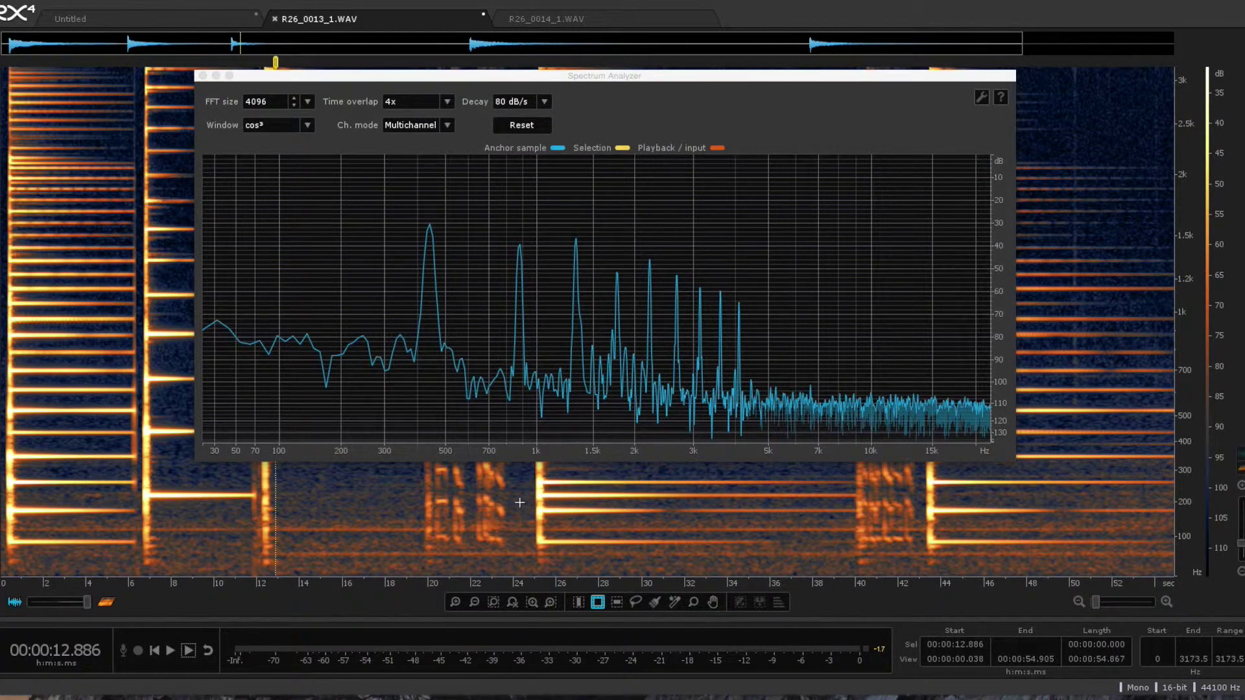
left_click(21, 483)
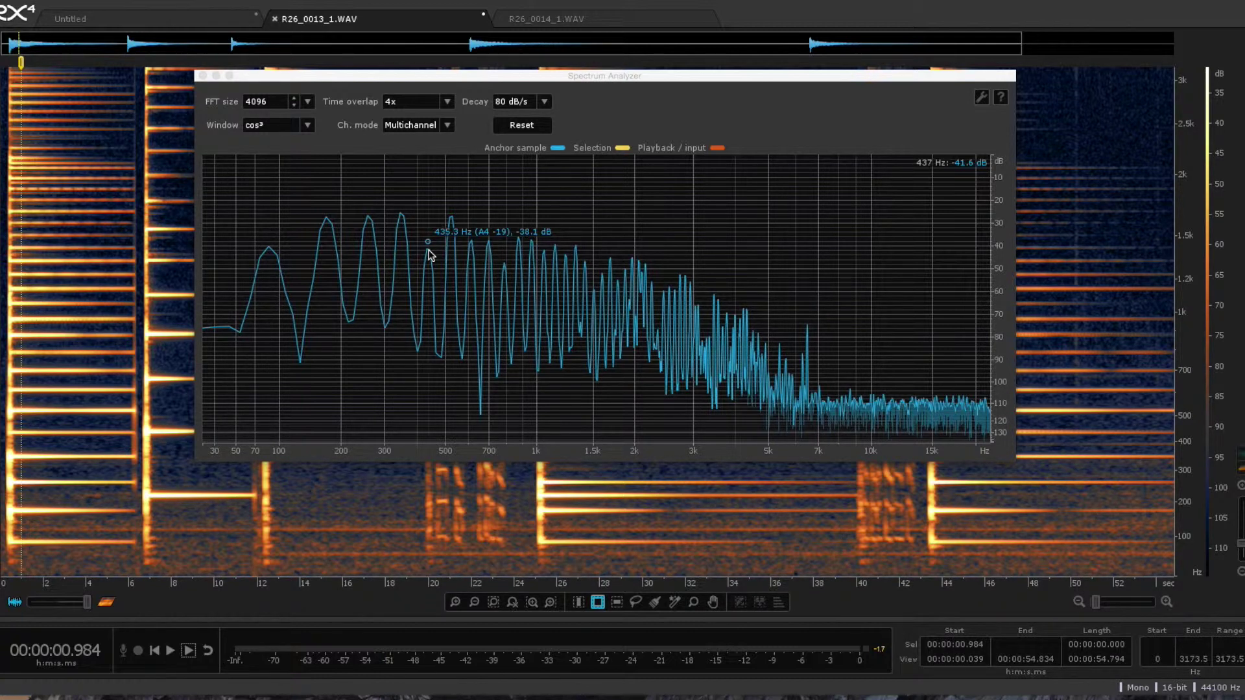
left_click(155, 420)
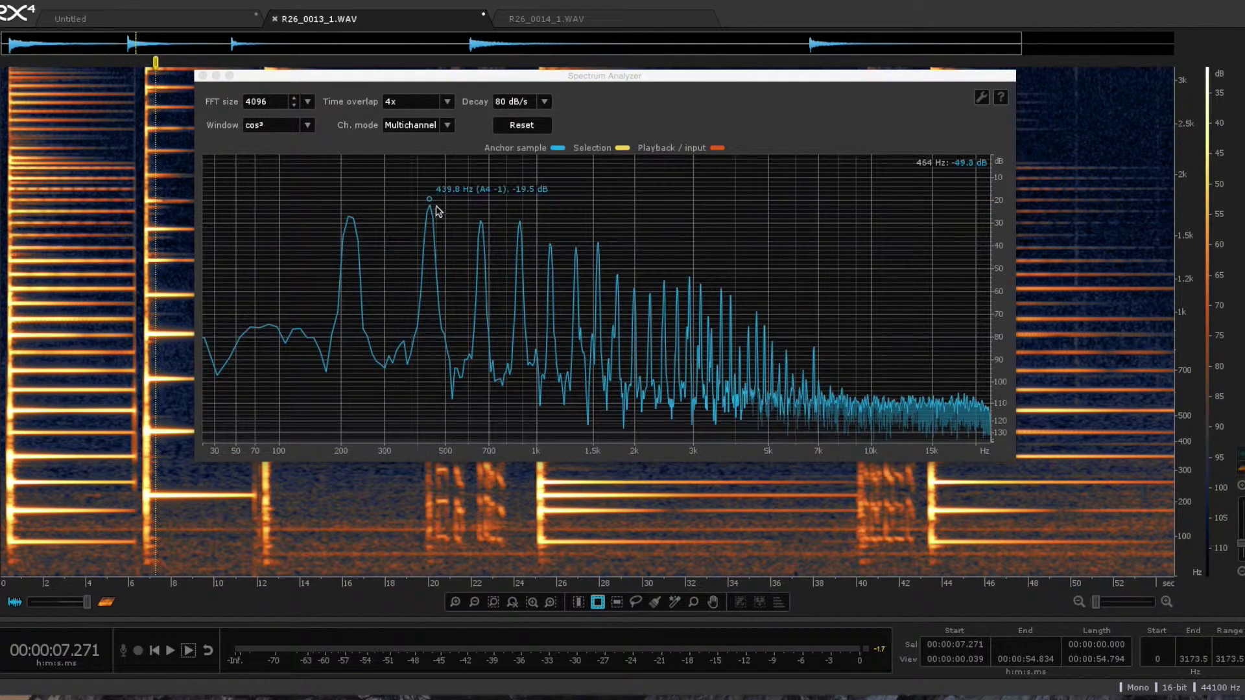
left_click(17, 399)
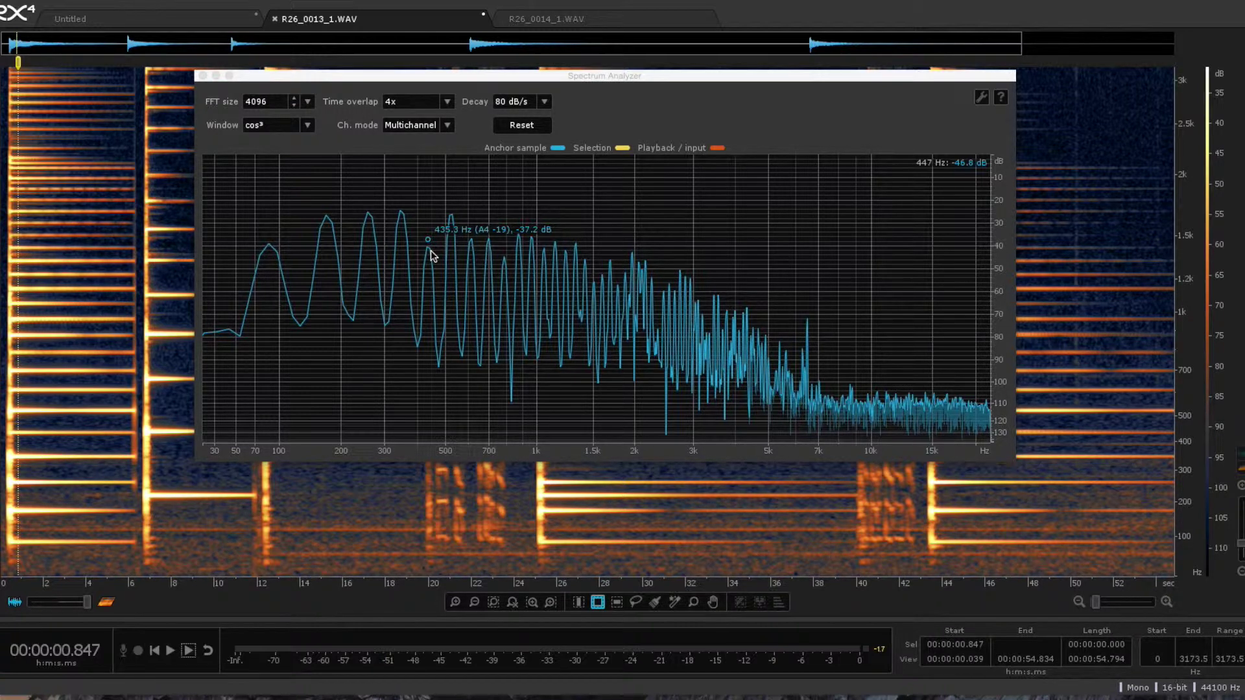
left_click(533, 509)
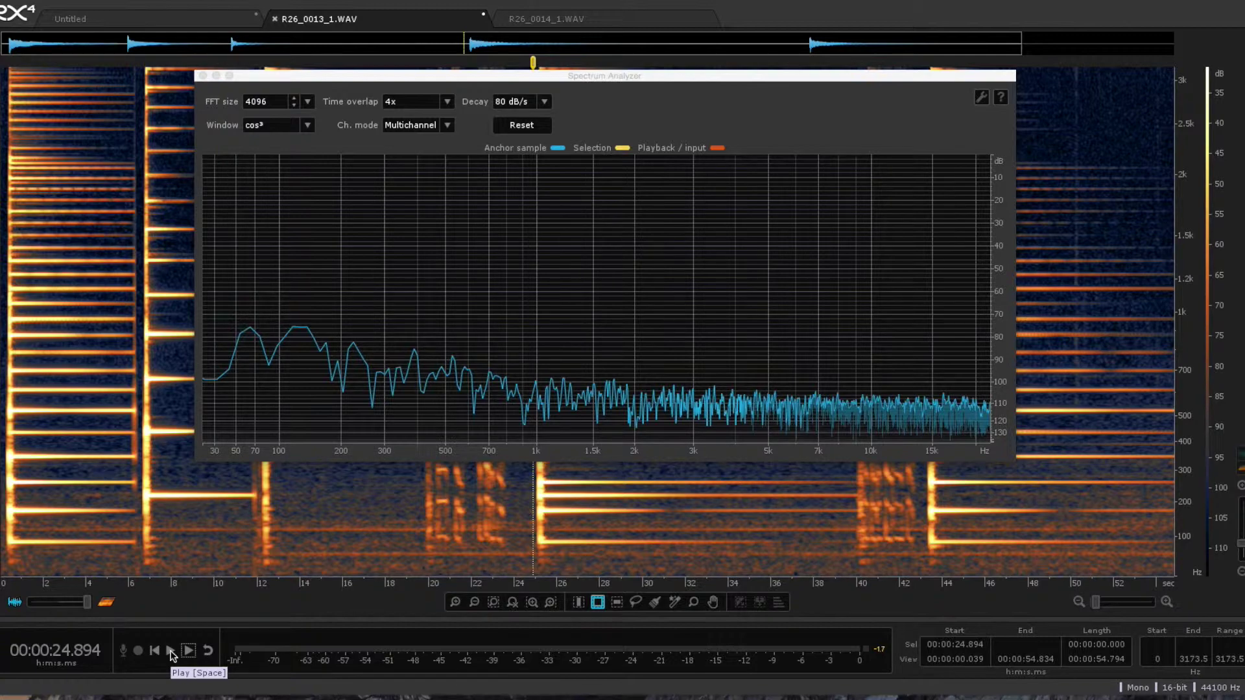
Step: Play briefly from 24.9 s, then restart playback from the chord at 25.5 s
left_click(171, 651)
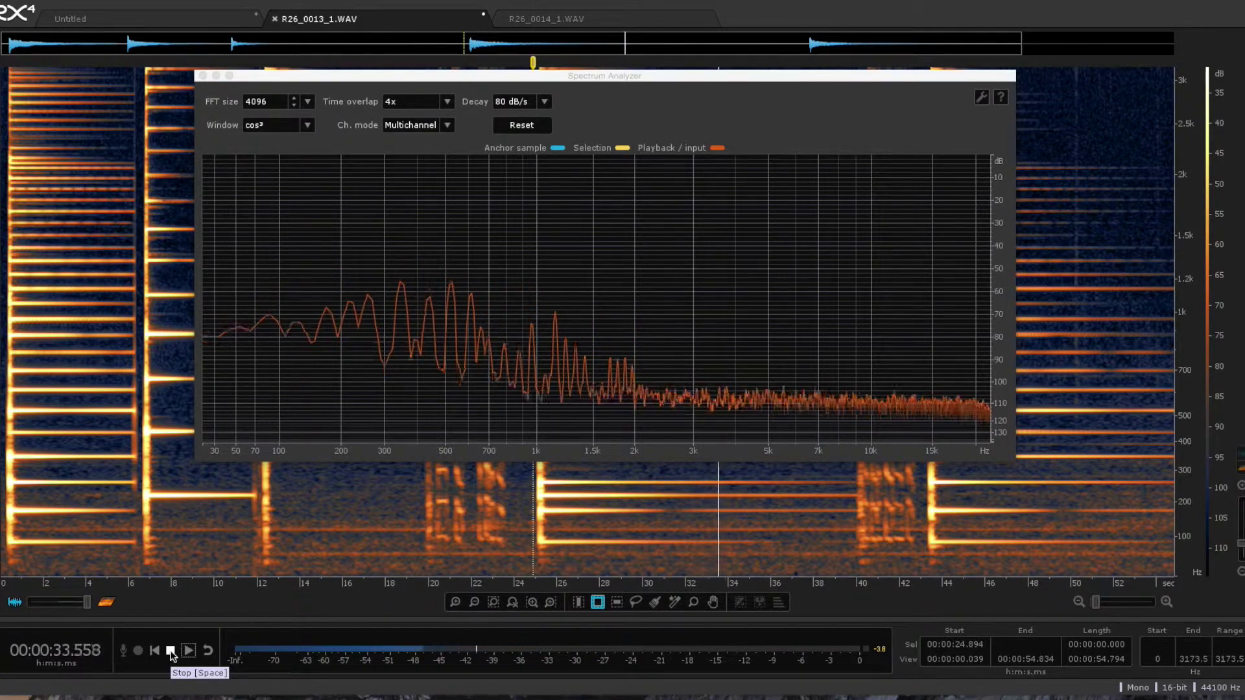
left_click(170, 652)
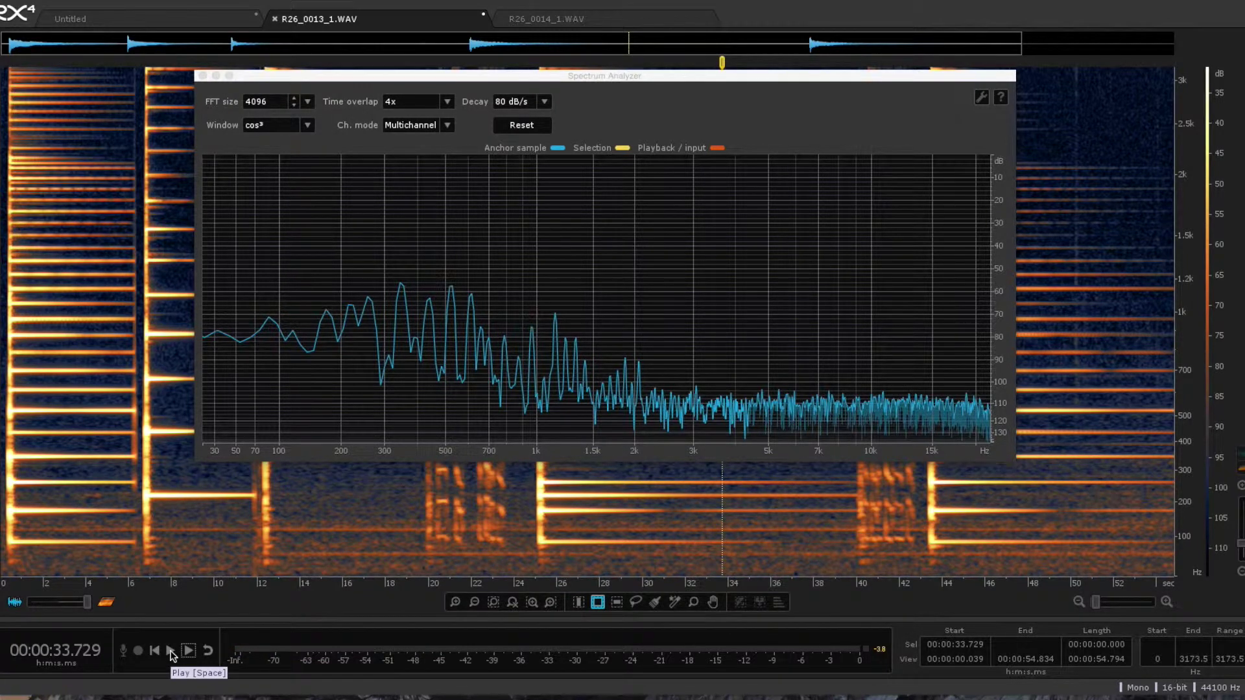
left_click(548, 509)
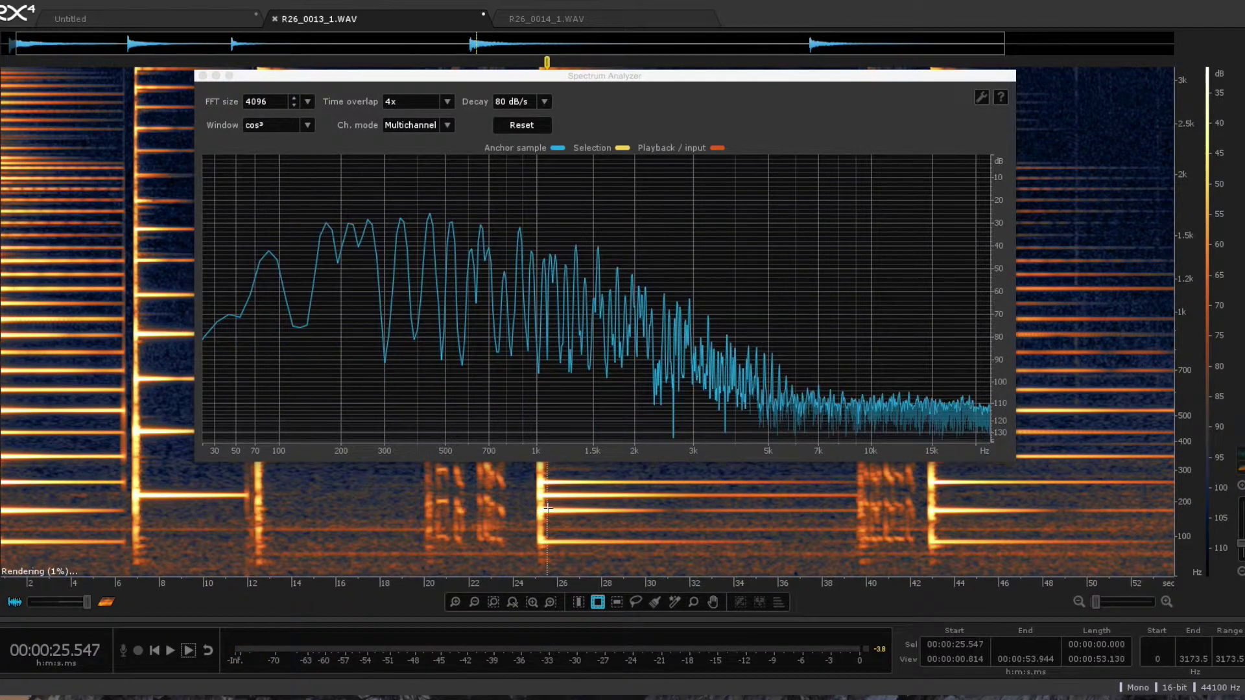
mouse_move(435, 216)
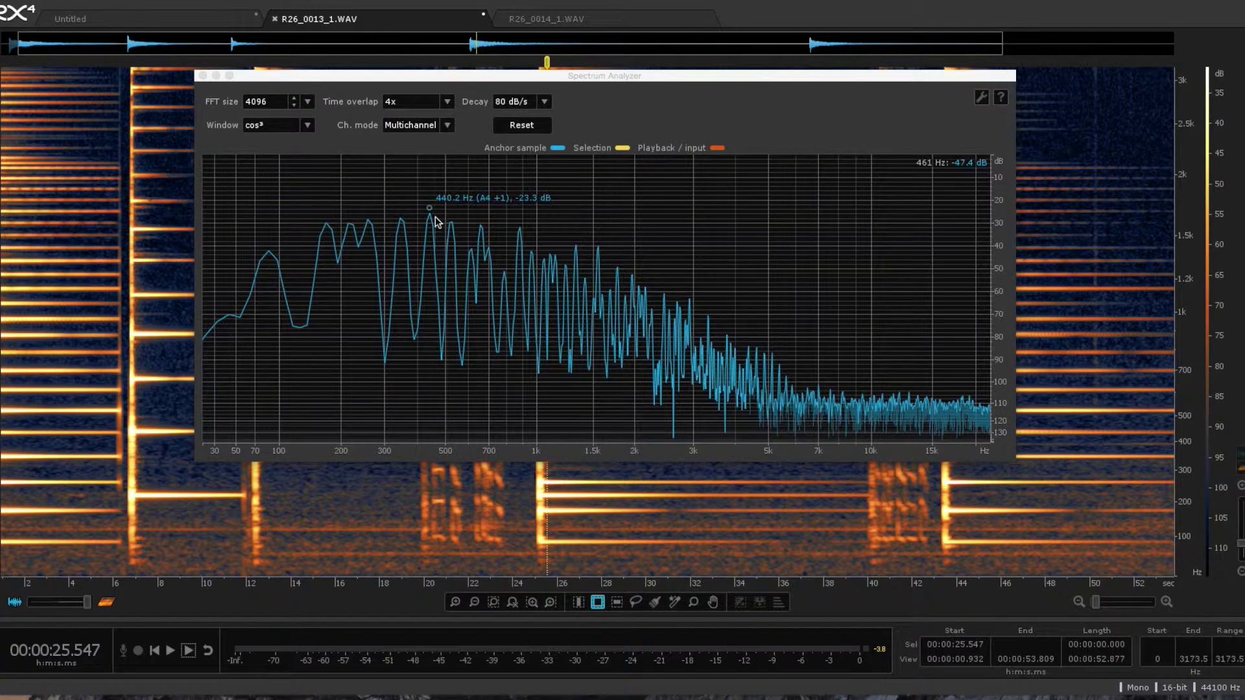
left_click(172, 649)
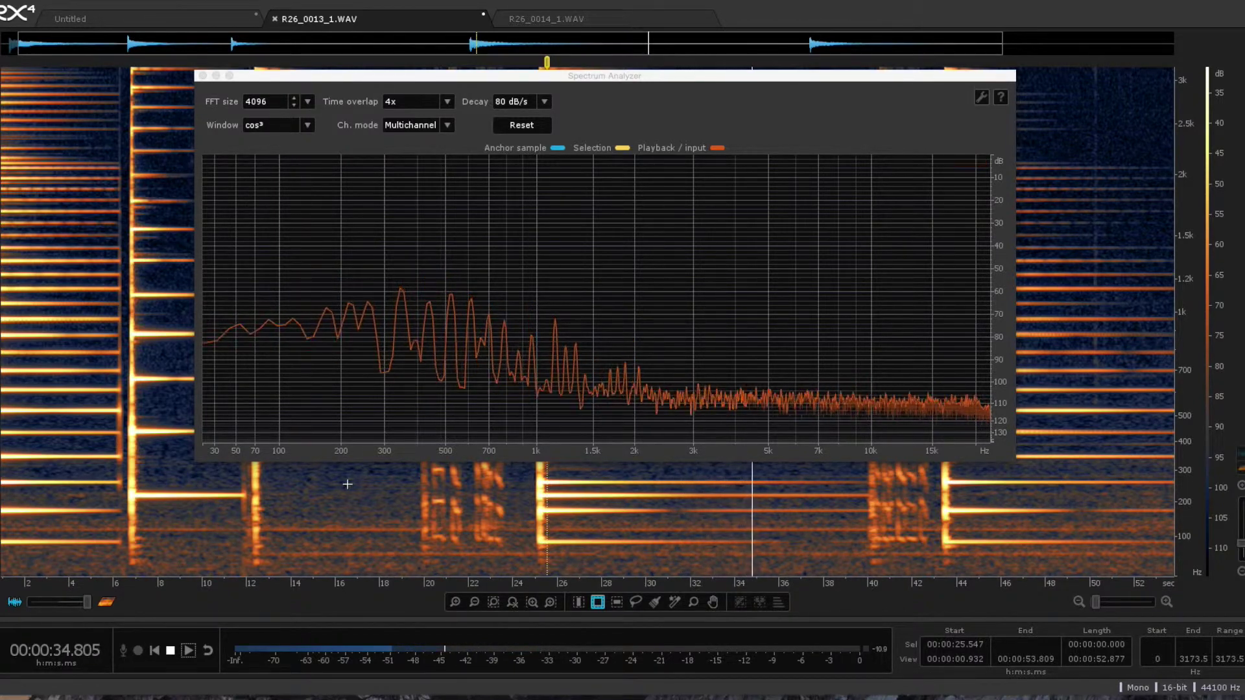
Step: Stop playback and compare the spectra at 25.2 s, the recording's start, and 7.5 s
left_click(171, 652)
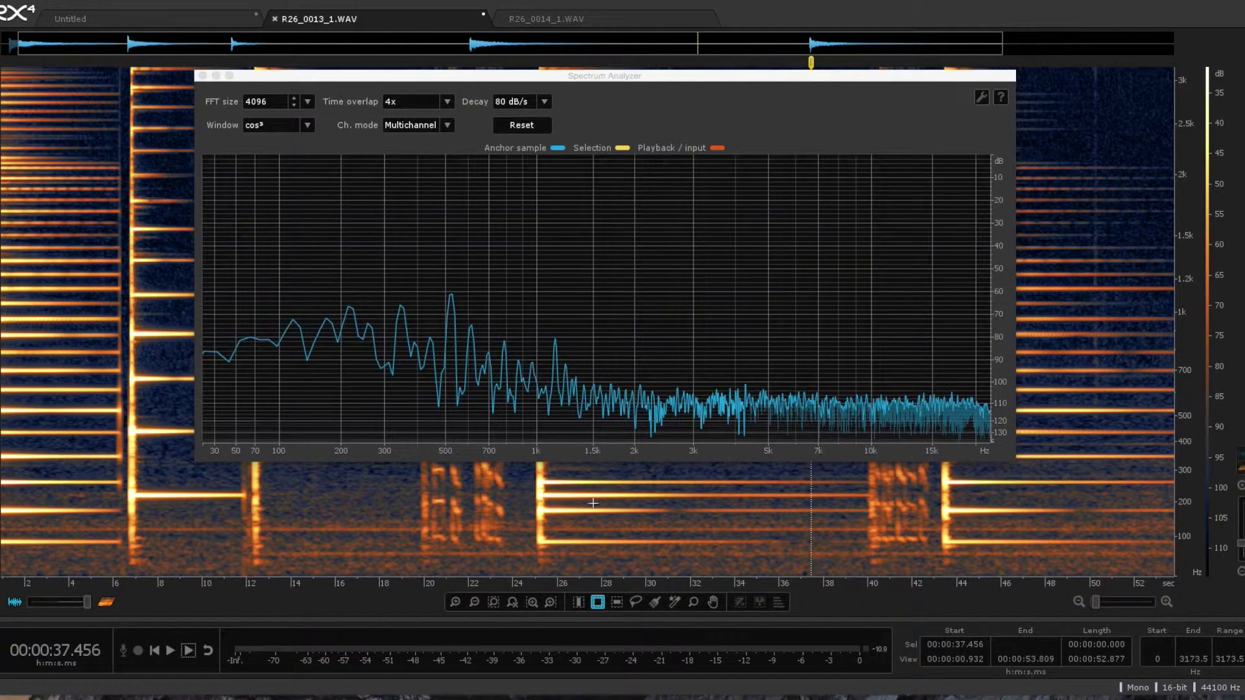
left_click(541, 519)
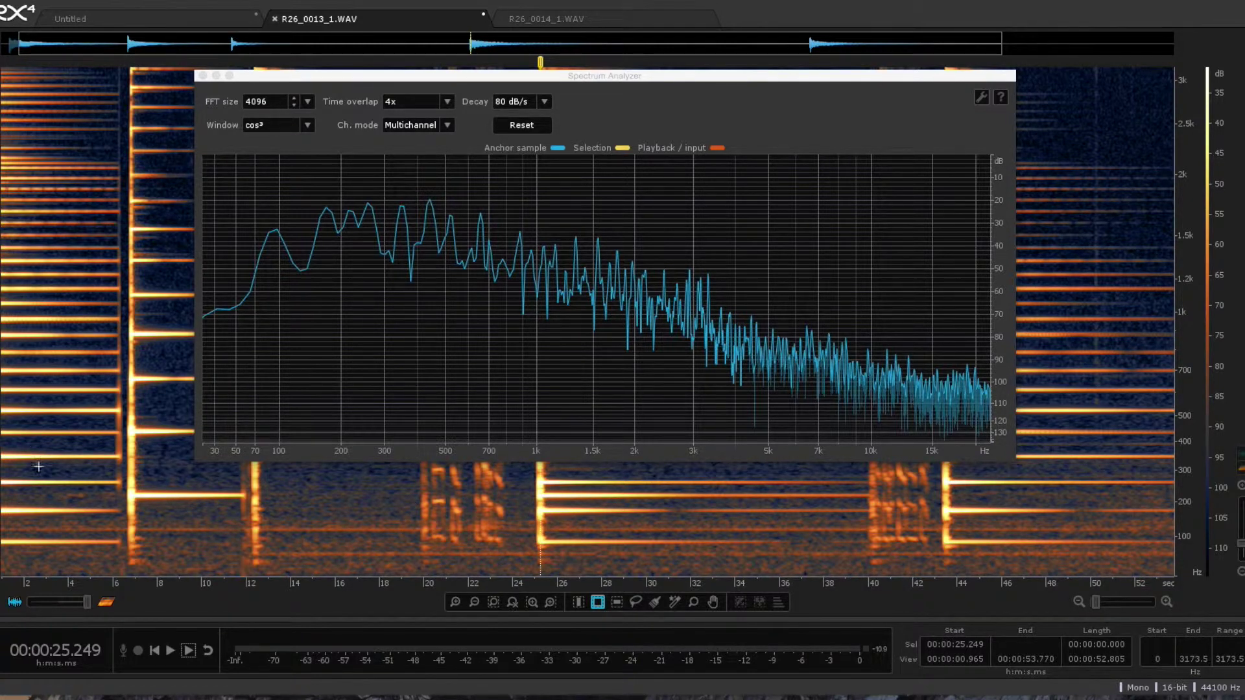
left_click(7, 477)
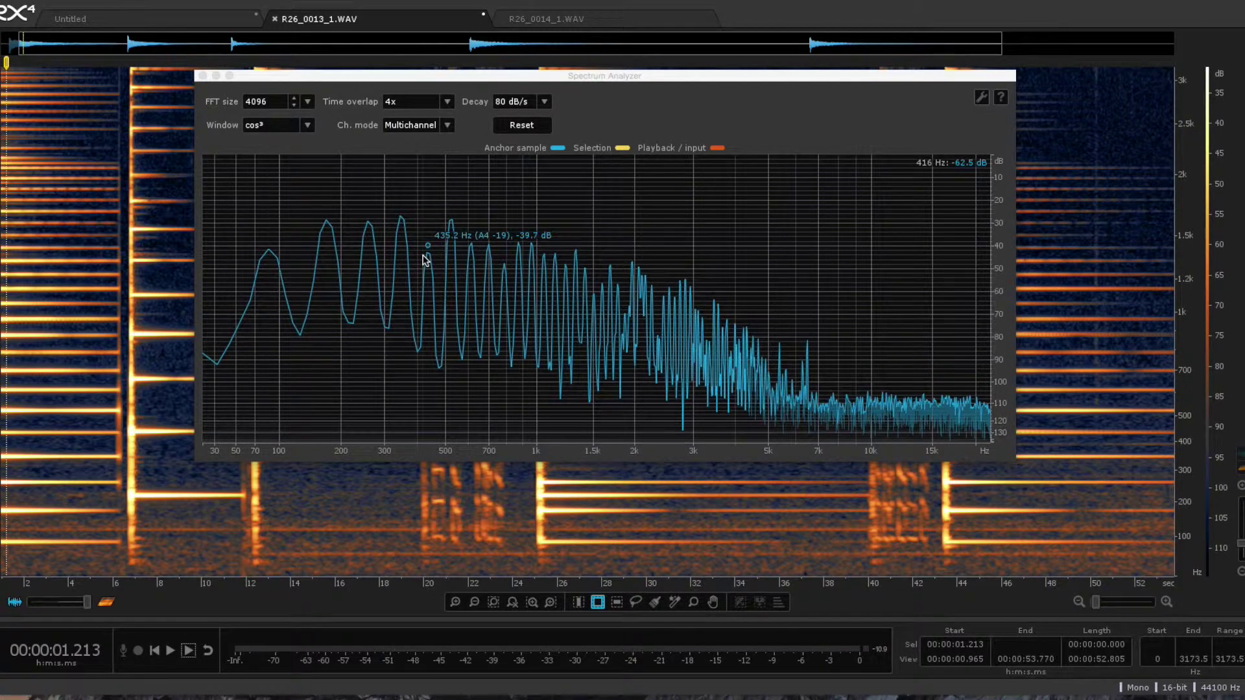
left_click(147, 390)
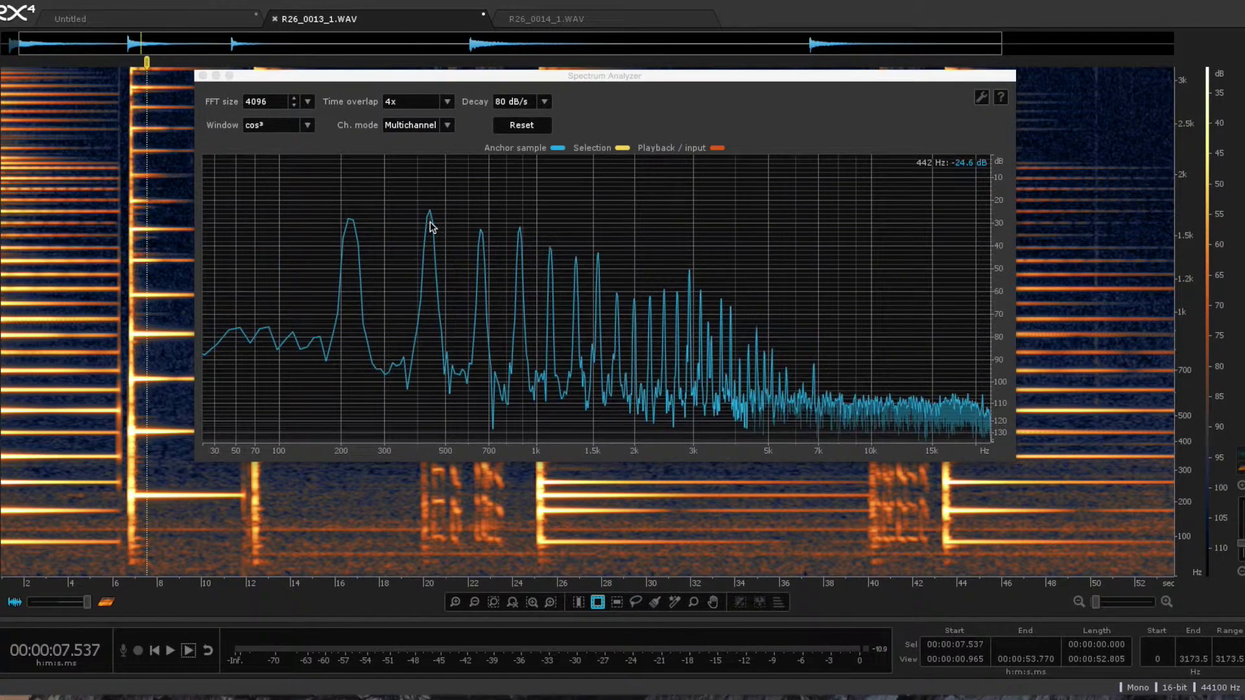
mouse_move(433, 219)
Step: Return the analysis point to the chord, settling at 25.149 s
left_click(542, 498)
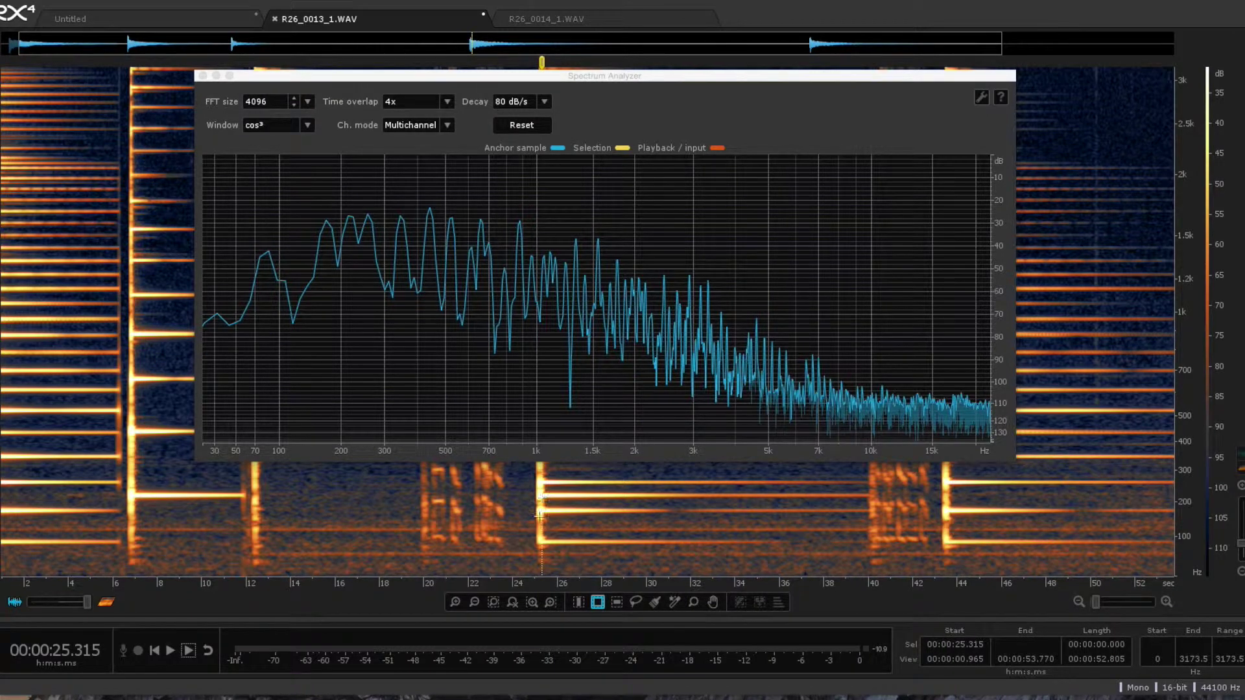
scroll(539, 517, "down", 1)
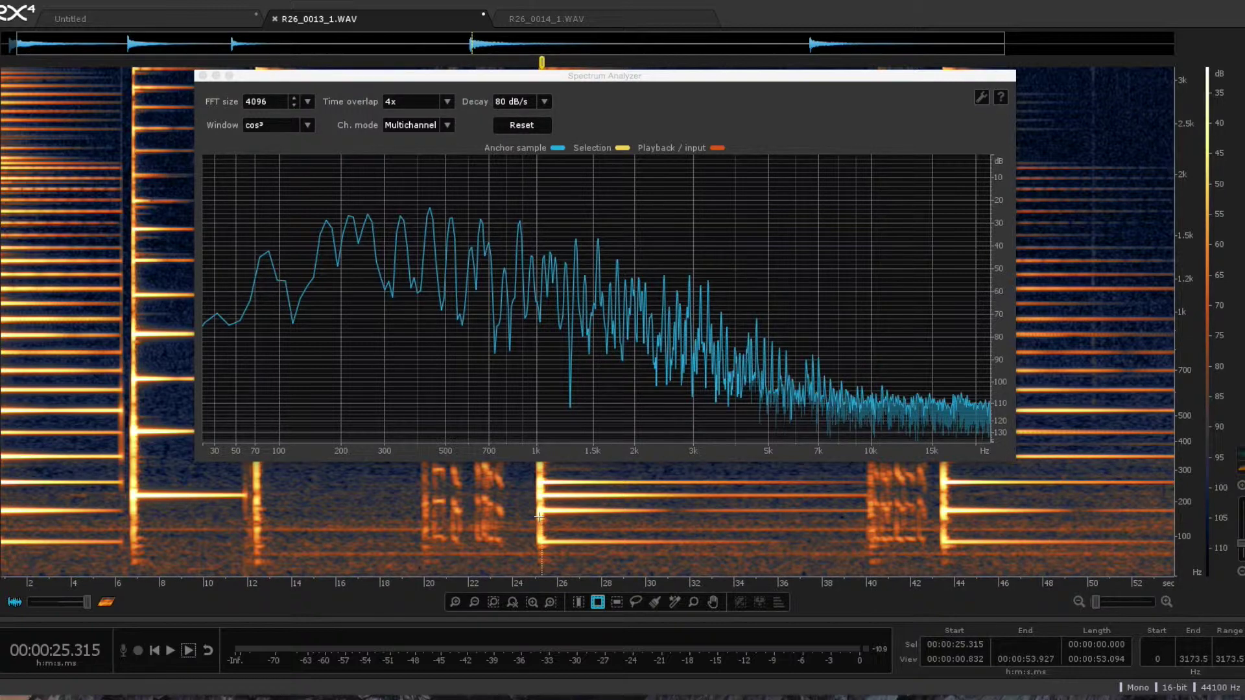
left_click(538, 517)
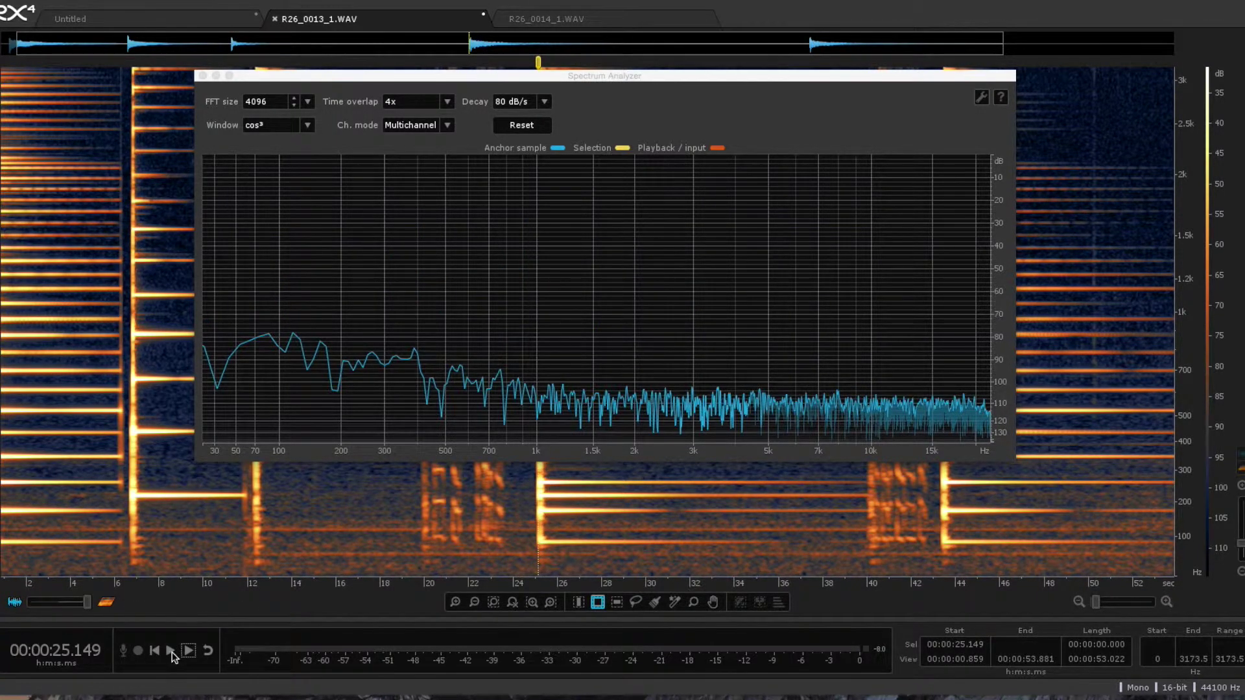
Step: Play the recording from 25.149 s and stop it at about 35.5 s
left_click(170, 650)
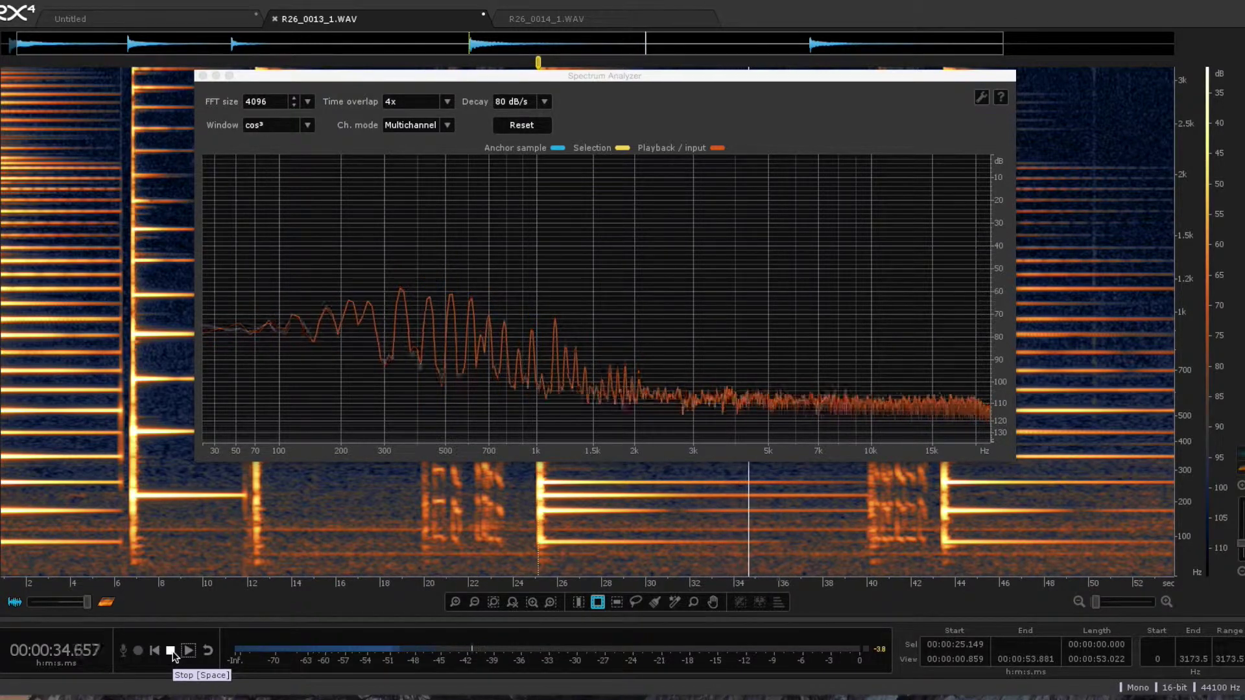
left_click(171, 652)
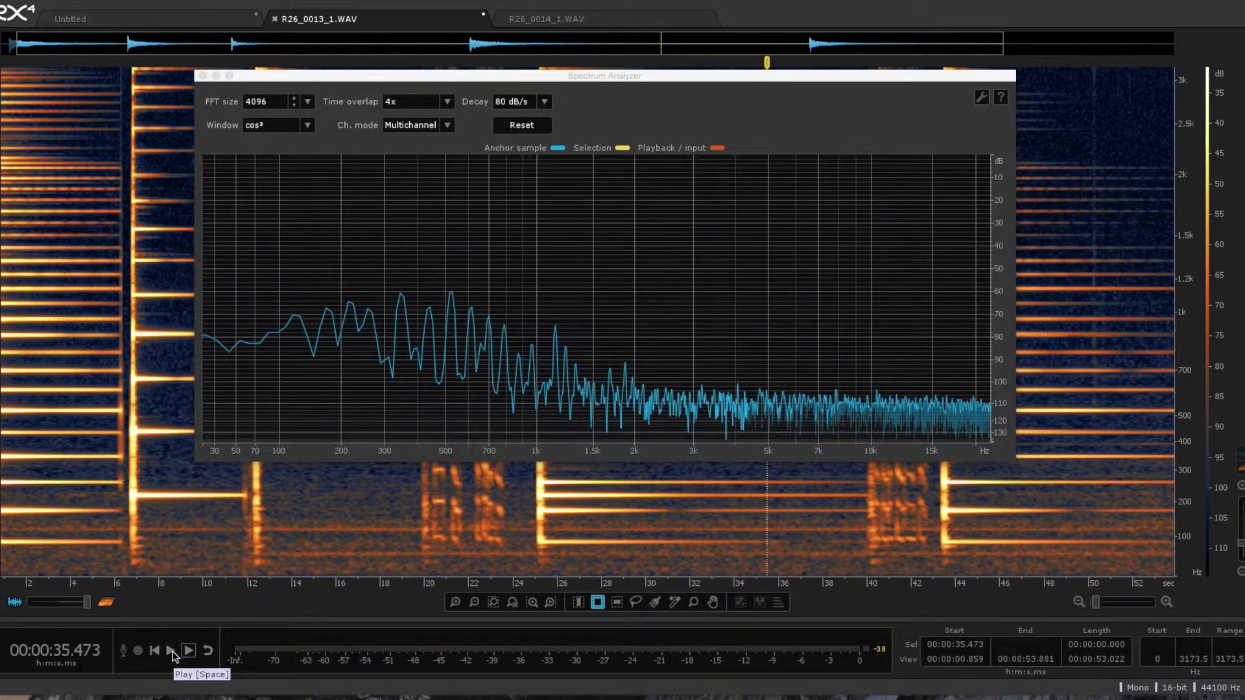